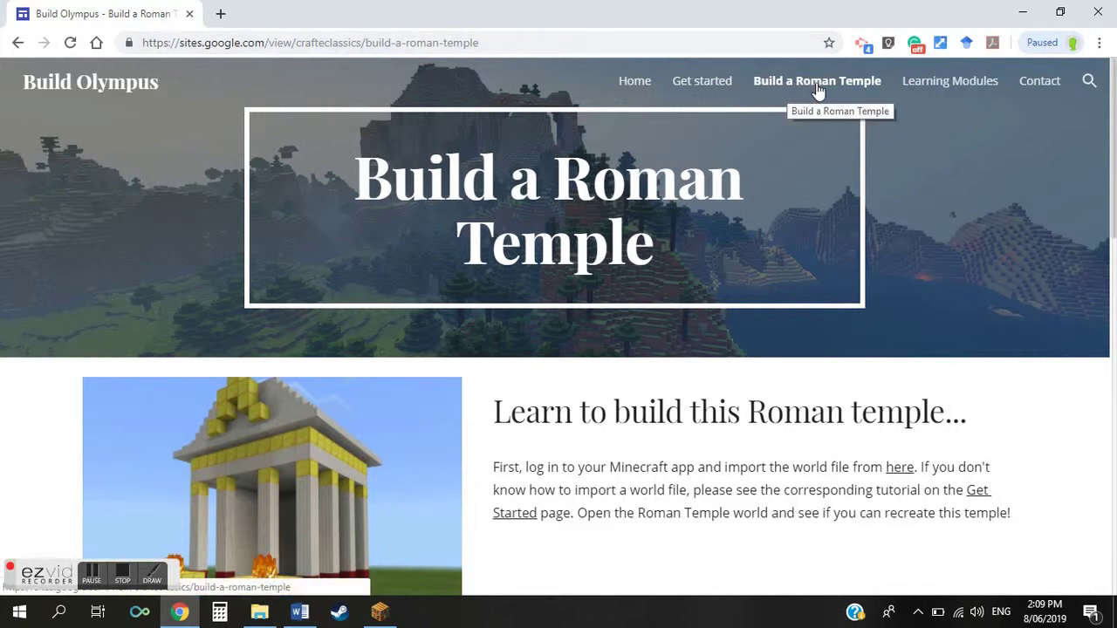
# Scroll the Build a Roman Temple page down to the 'here' link for the world file.
pyautogui.scroll(-1, 902, 246)
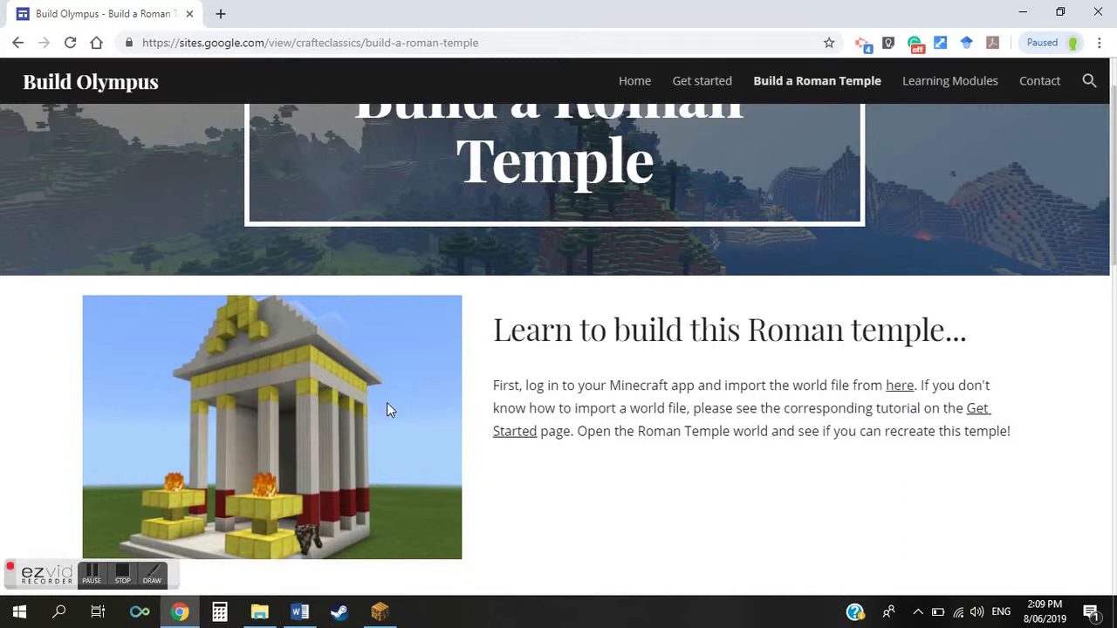
pyautogui.moveTo(52, 581); pyautogui.dragTo(57, 545)
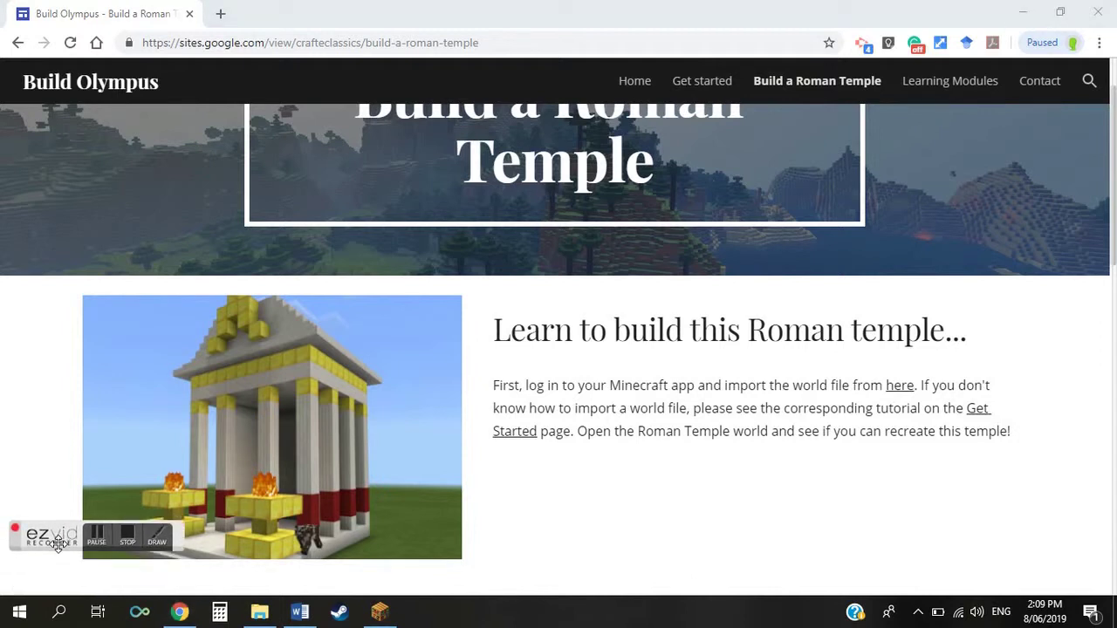
# Open Temple2.mcworld in Google Drive through the 'here' link and download it.
pyautogui.click(897, 394)
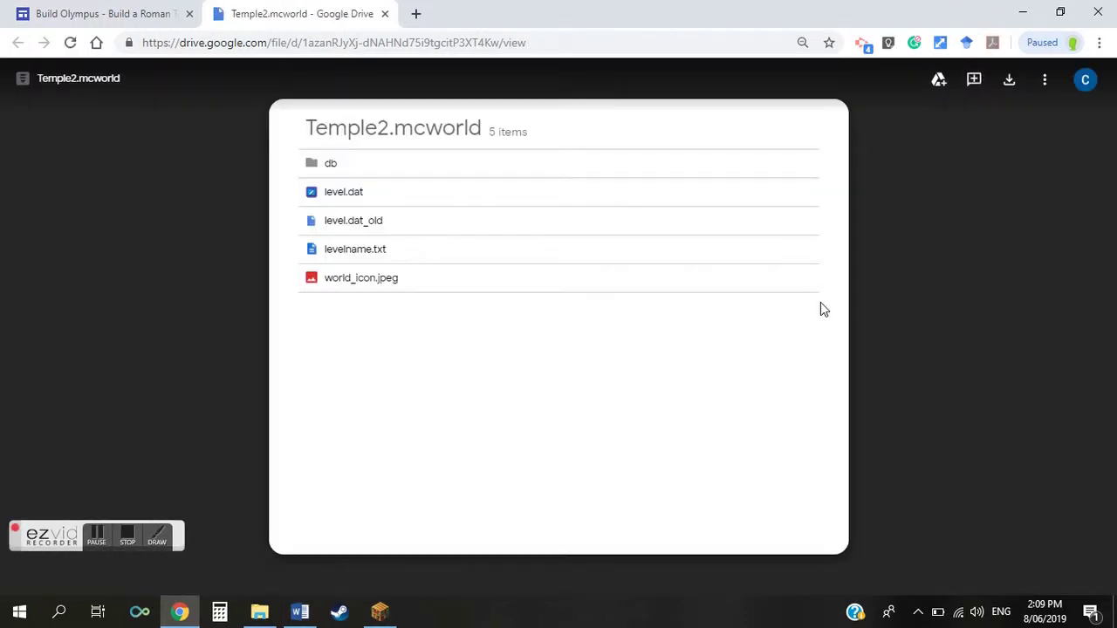
pyautogui.click(1009, 81)
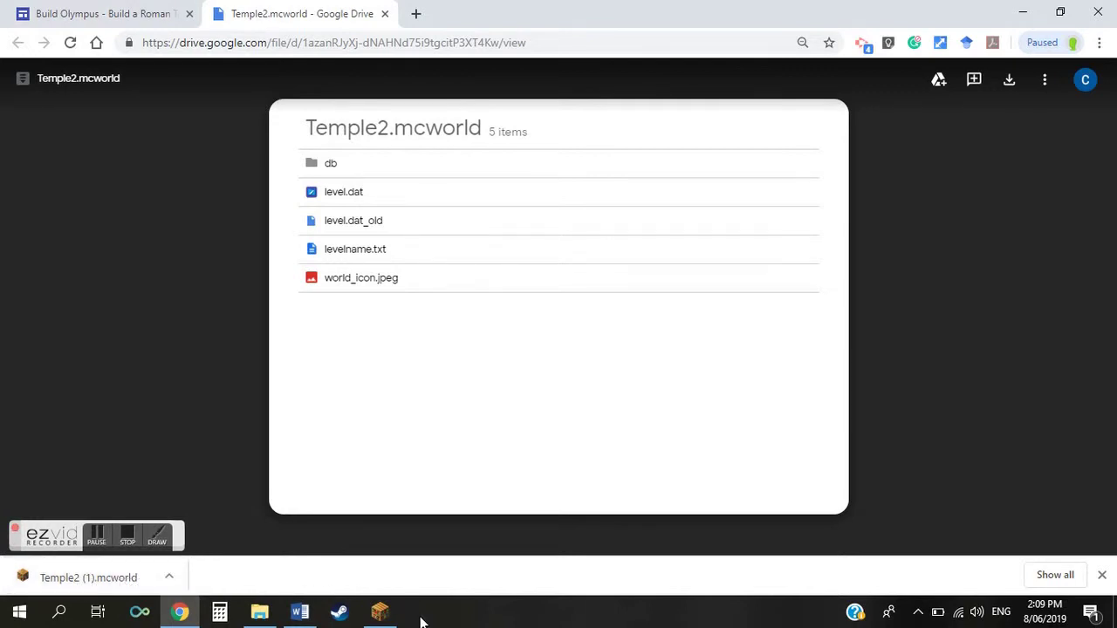
pyautogui.click(384, 616)
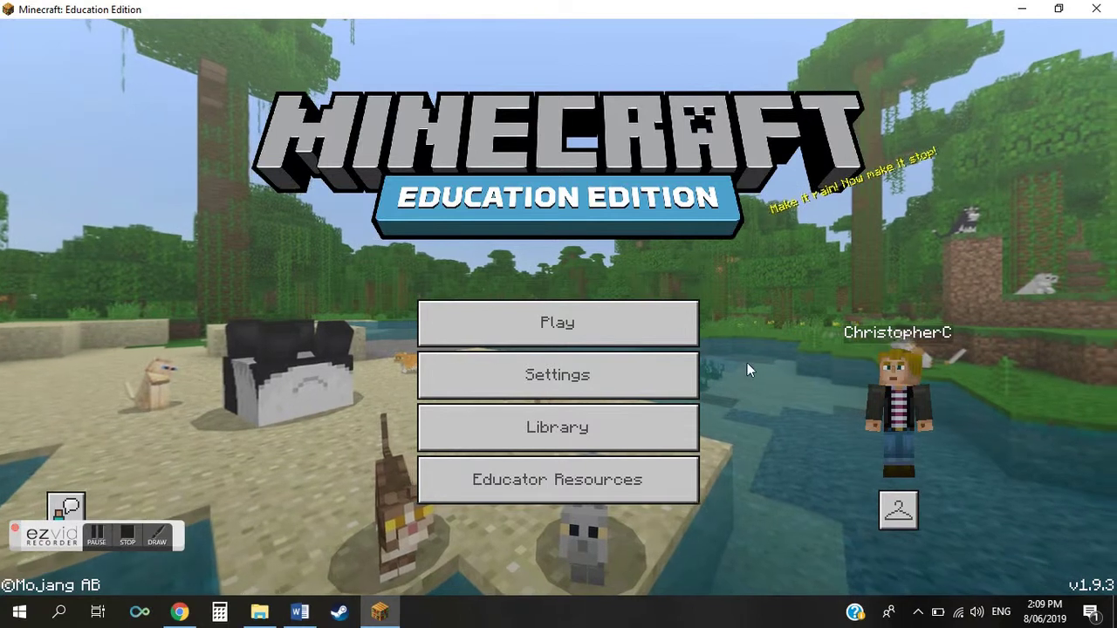
pyautogui.click(605, 325)
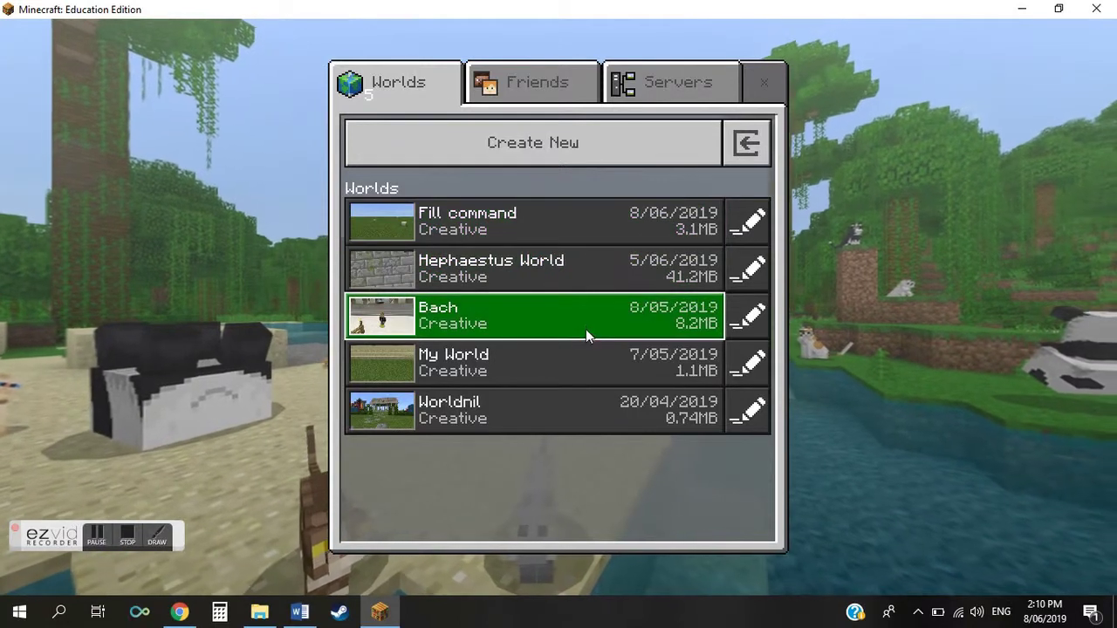
pyautogui.click(179, 610)
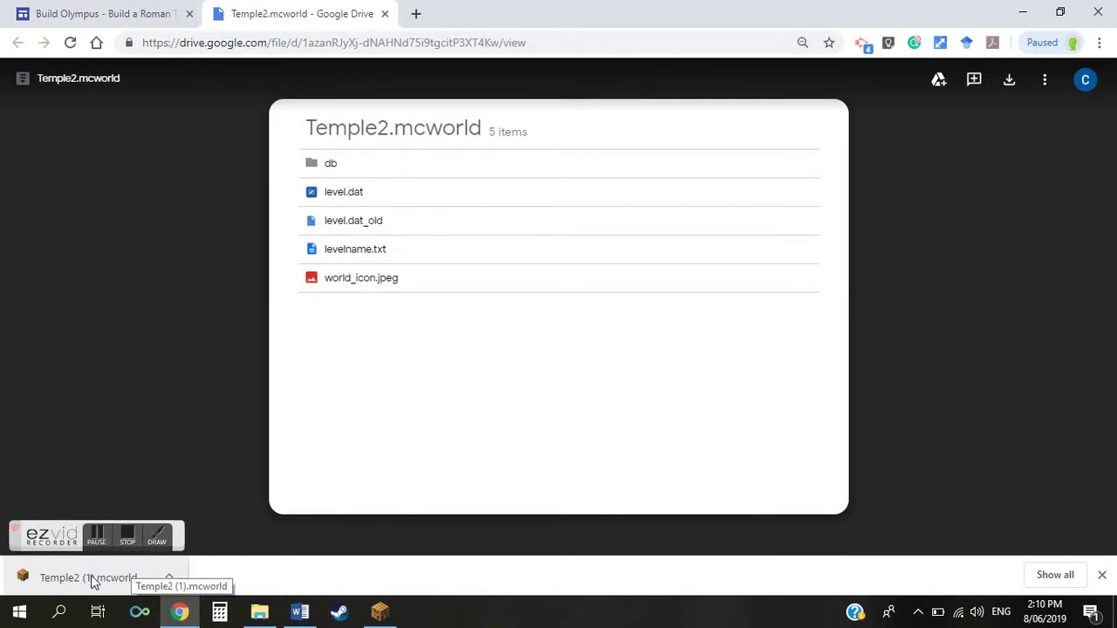
# Import Temple2 (1).mcworld into Minecraft: Education Edition, then minimize the game behind Chrome.
pyautogui.click(92, 581)
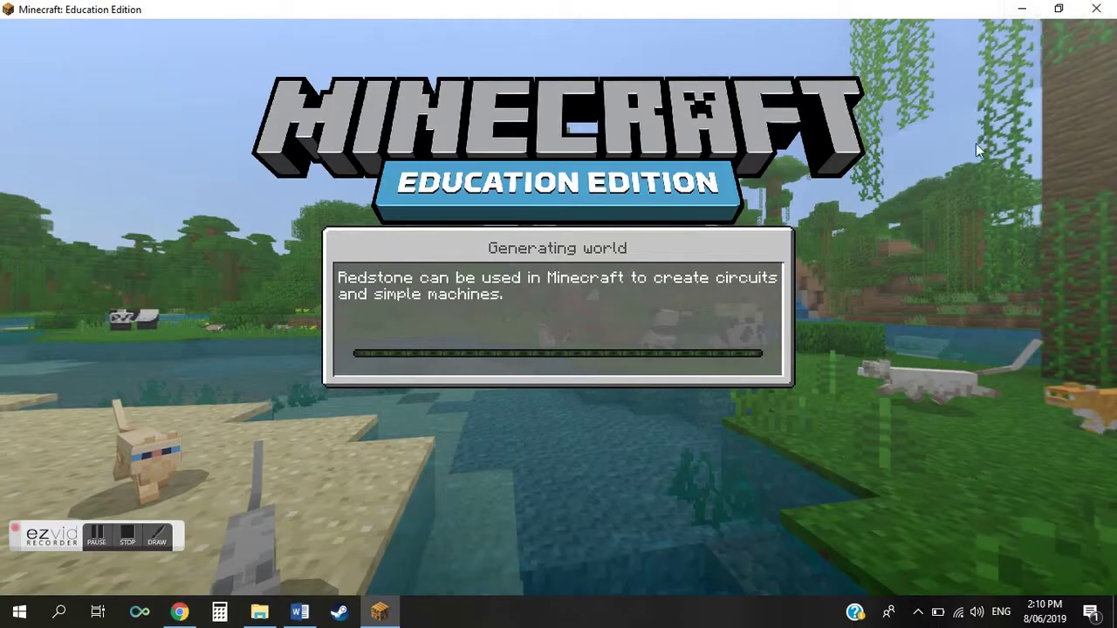
pyautogui.click(1021, 8)
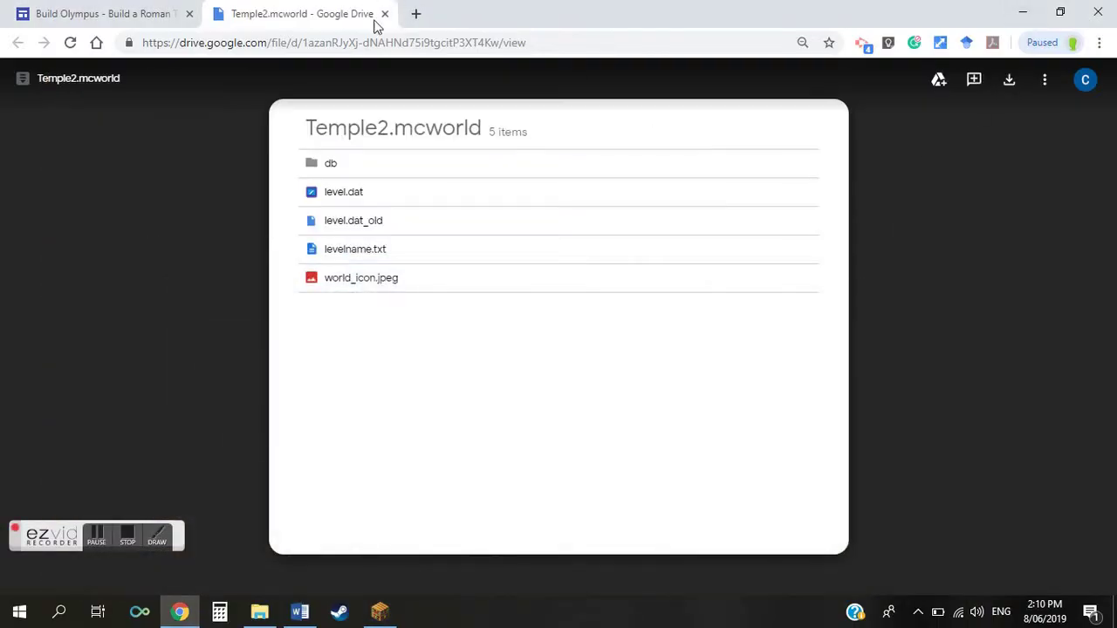
# Load education.minecraft.net in a new Chrome tab.
pyautogui.click(417, 14)
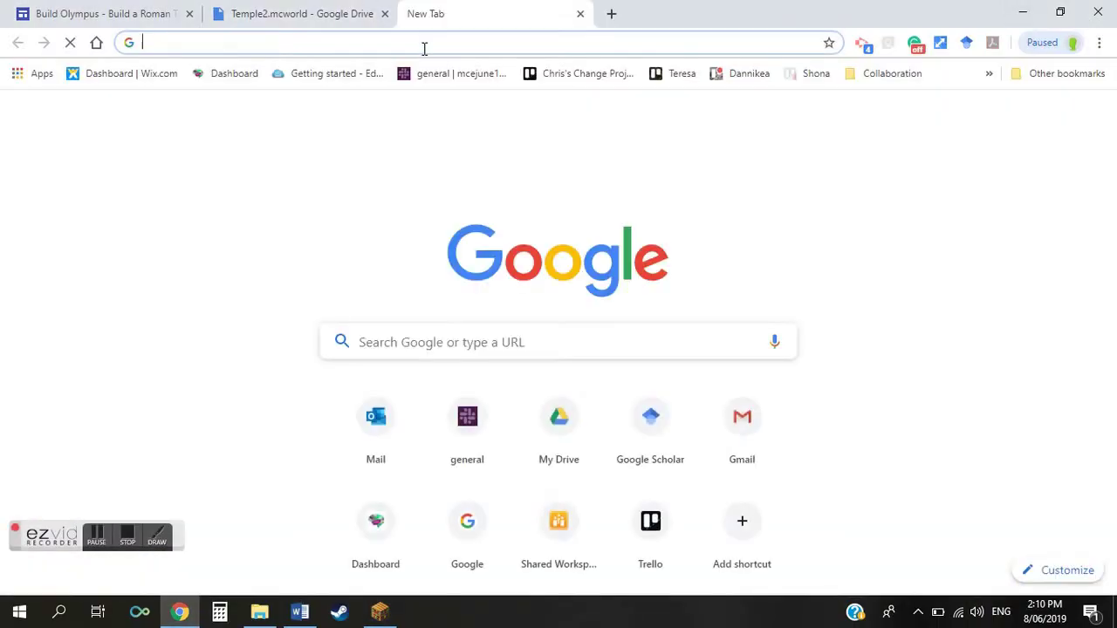
pyautogui.write('min')
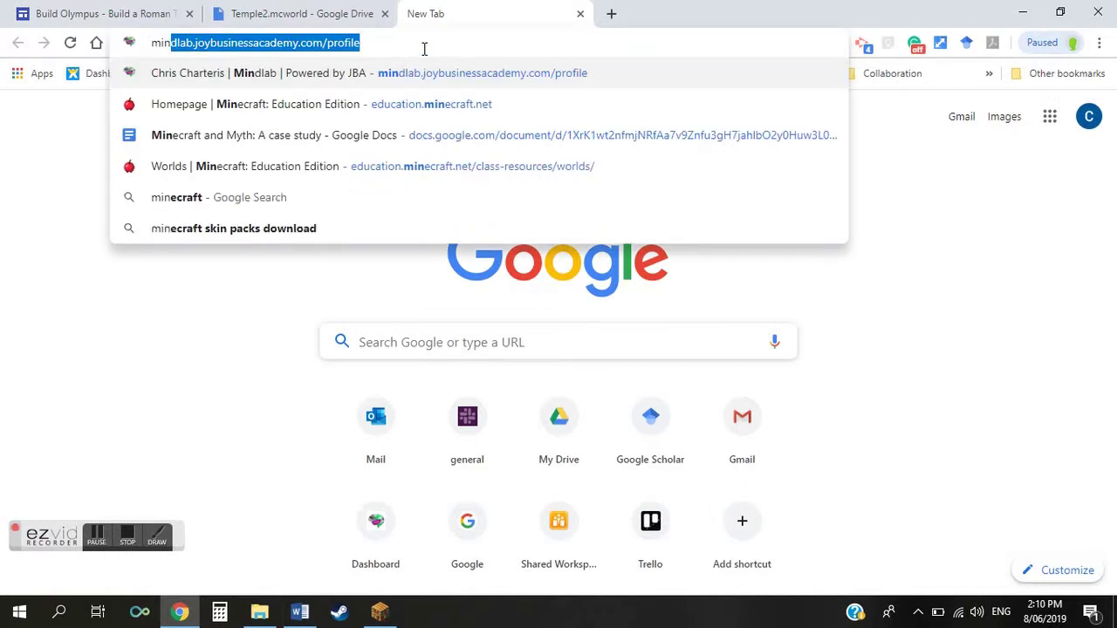
pyautogui.press('BackSpace')
pyautogui.press('BackSpace')
pyautogui.press('BackSpace')
pyautogui.press('BackSpace')
pyautogui.write('educ')
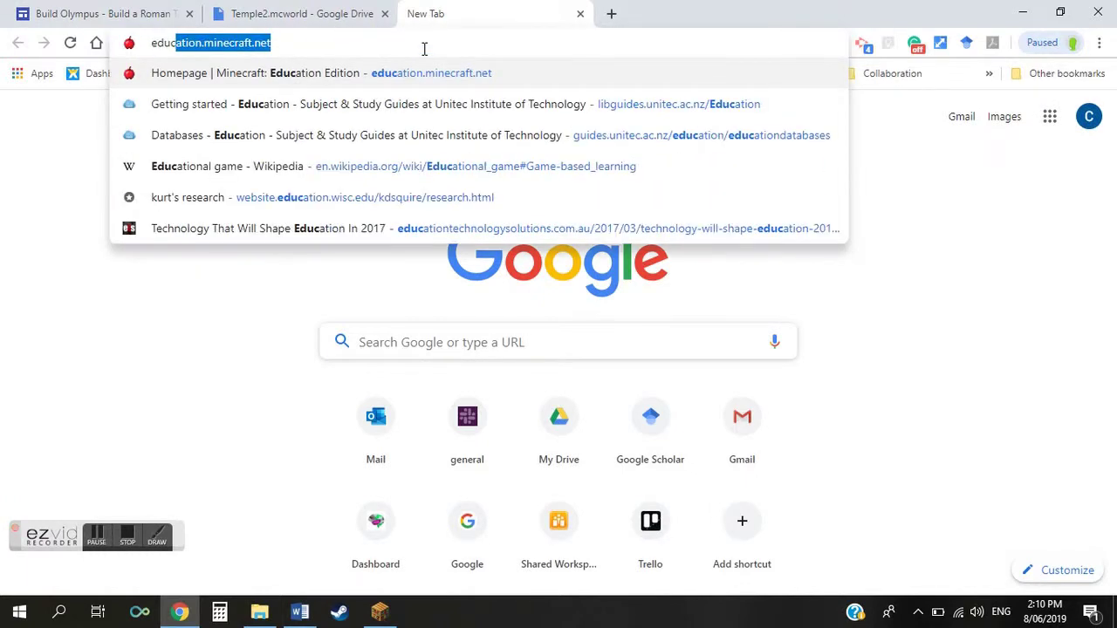
pyautogui.press('Return')
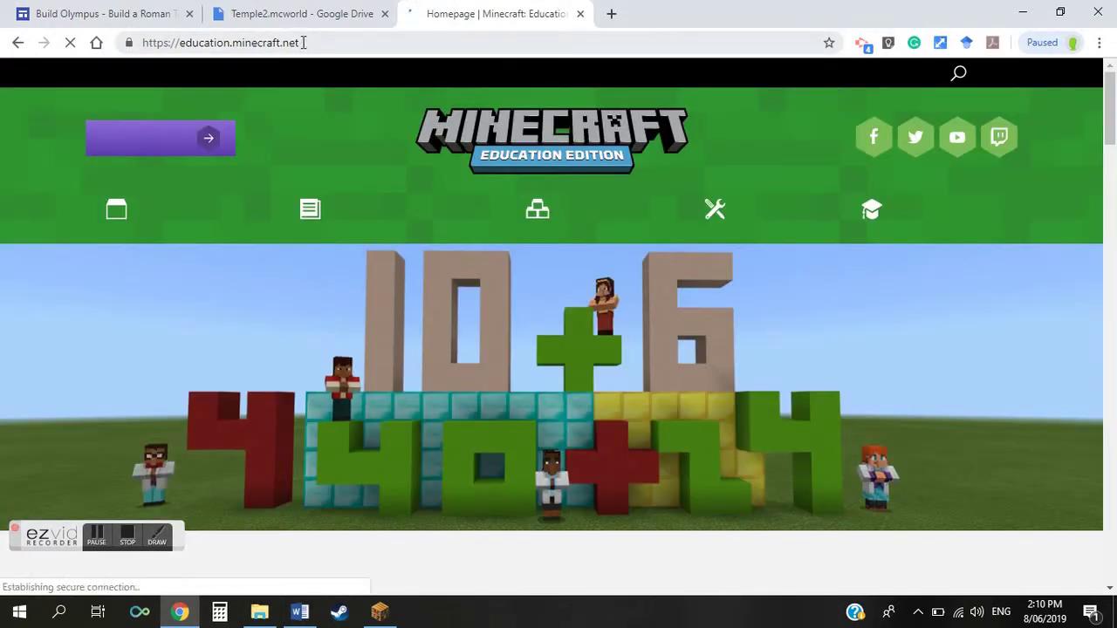
pyautogui.moveTo(303, 42); pyautogui.dragTo(142, 42)
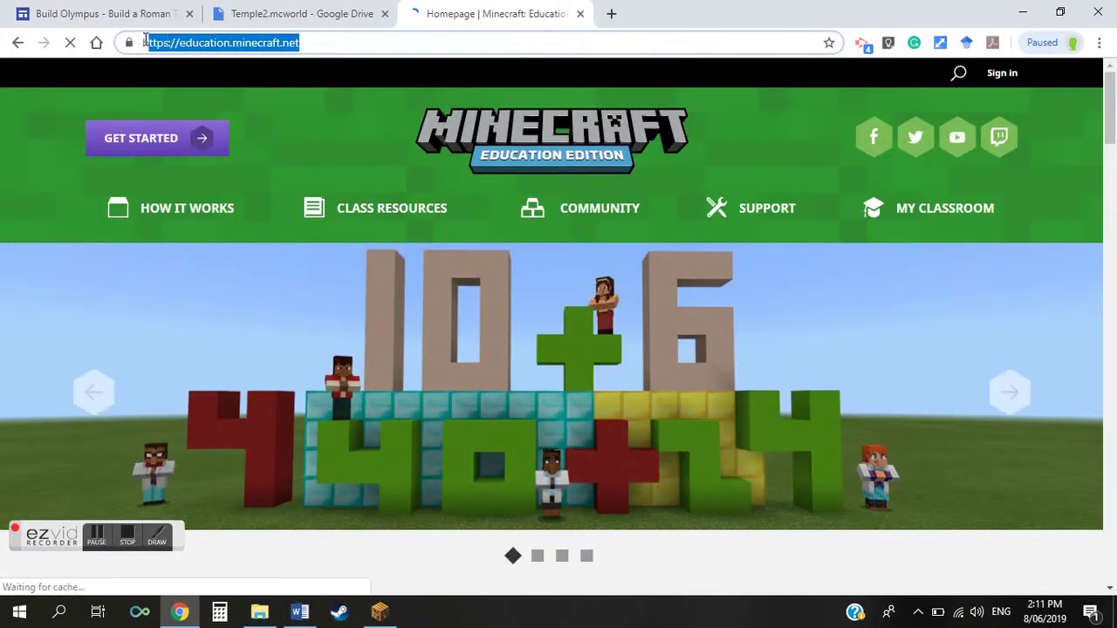
# Go to Find Worlds under Class Resources and scroll to the Featured Worlds cards.
pyautogui.click(329, 41)
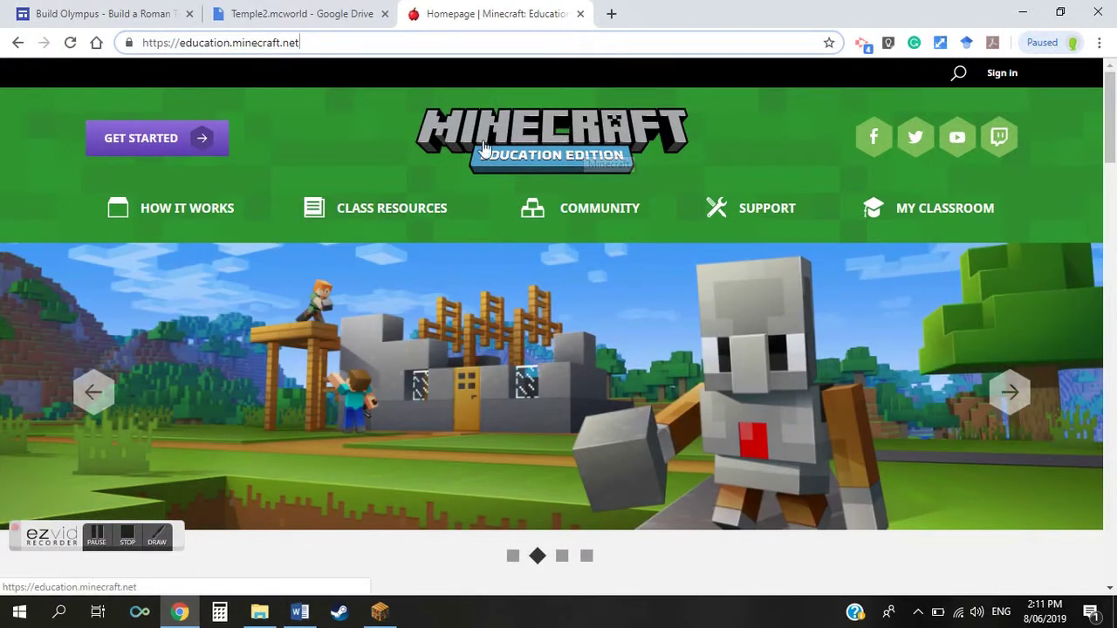
pyautogui.moveTo(384, 214)
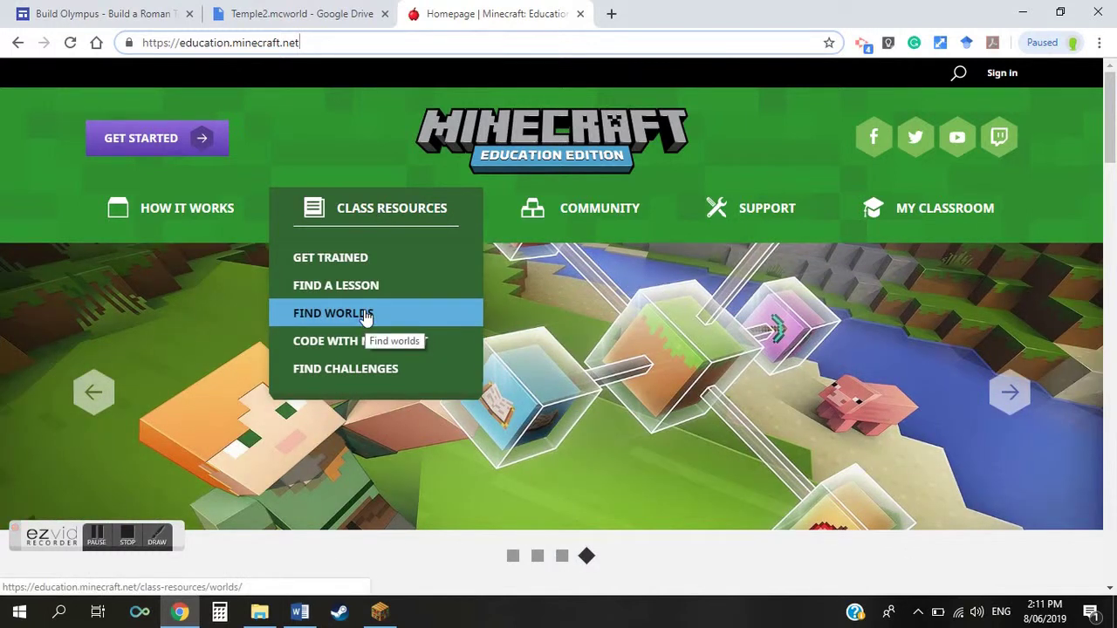
pyautogui.click(365, 318)
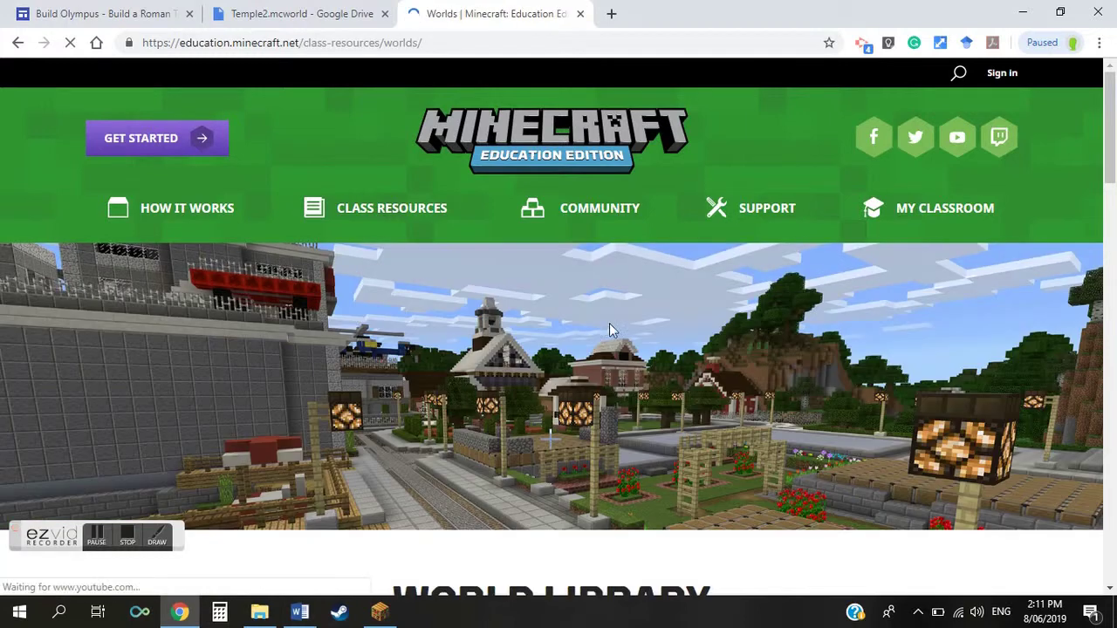
pyautogui.scroll(-7, 615, 324)
pyautogui.scroll(-3, 621, 328)
pyautogui.scroll(3, 618, 329)
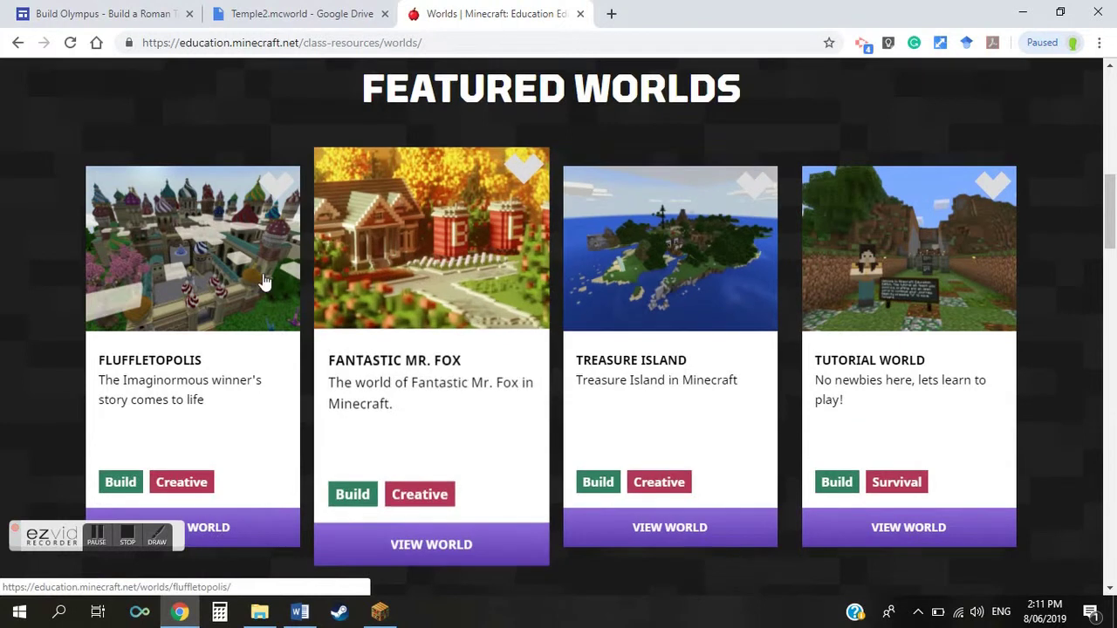
pyautogui.scroll(-4, 602, 301)
pyautogui.scroll(-2, 604, 292)
pyautogui.scroll(6, 604, 292)
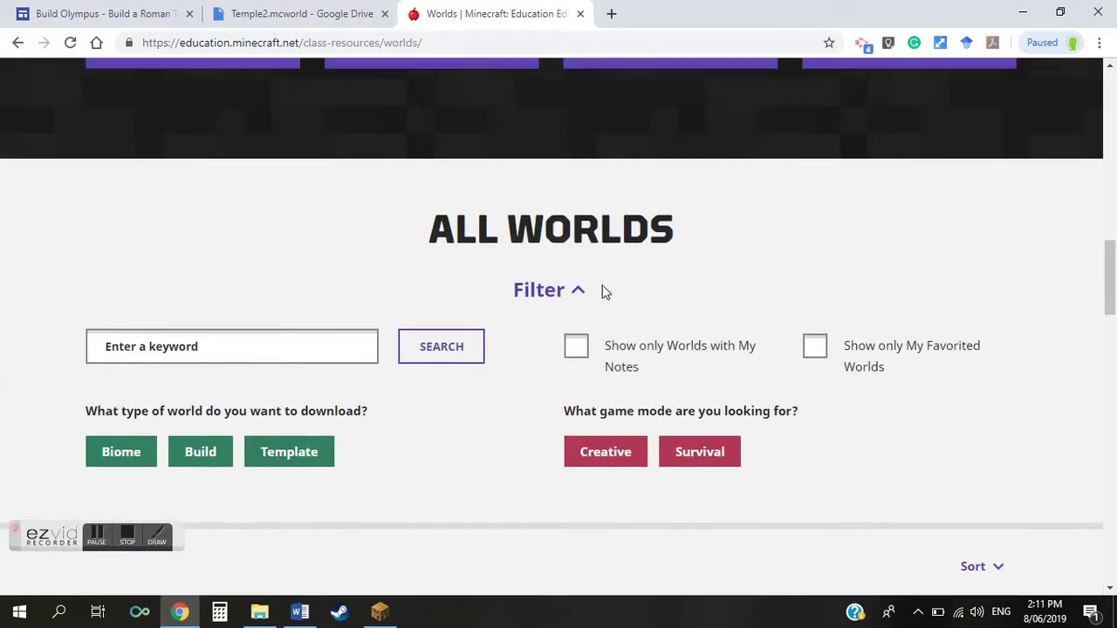
pyautogui.scroll(-1, 604, 292)
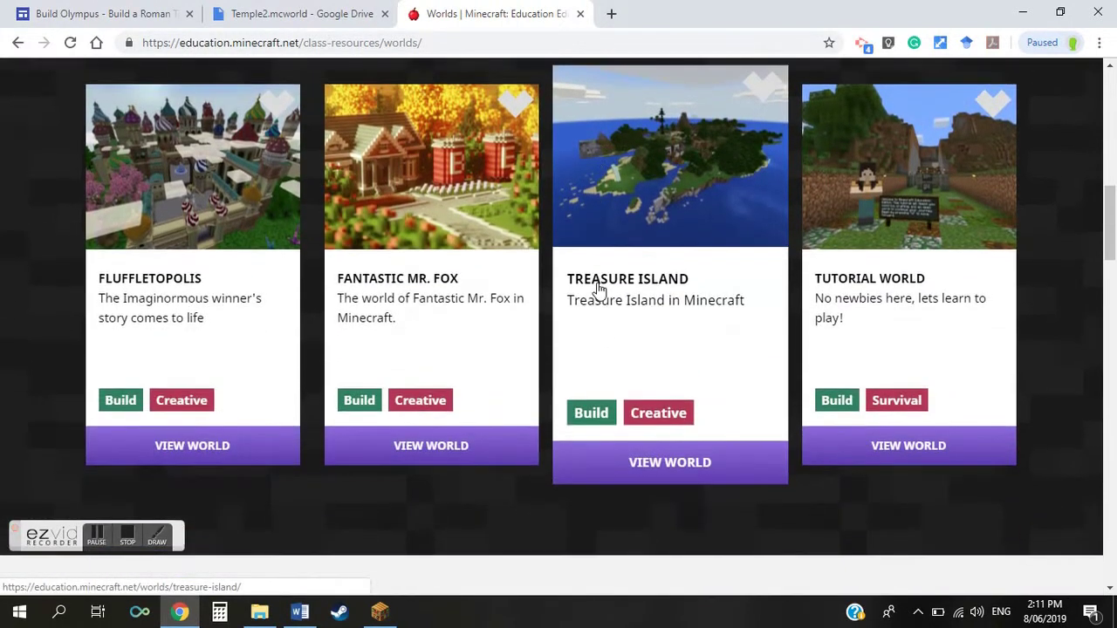
pyautogui.scroll(1, 599, 288)
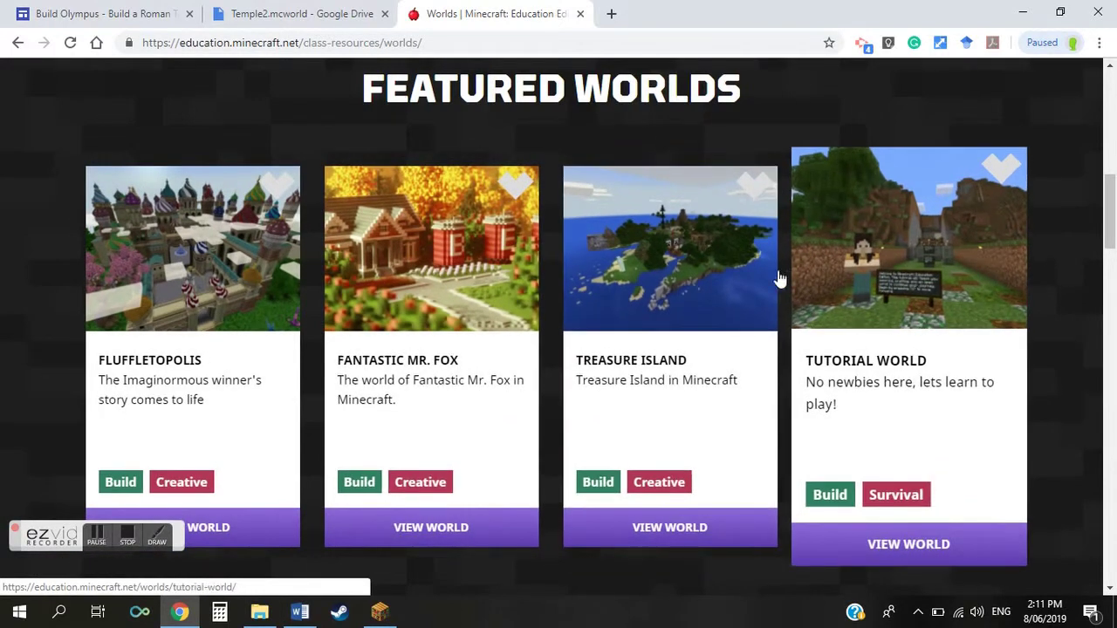
# Download the Treasure Island world from its page and bring Minecraft: Education Edition forward.
pyautogui.click(690, 258)
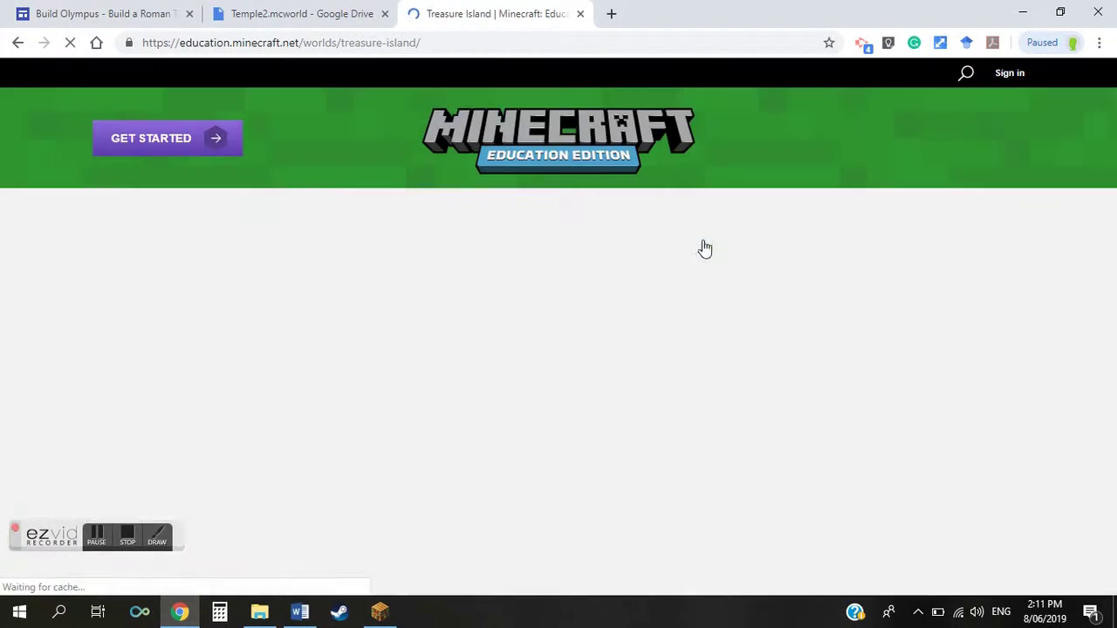
pyautogui.scroll(-2, 881, 301)
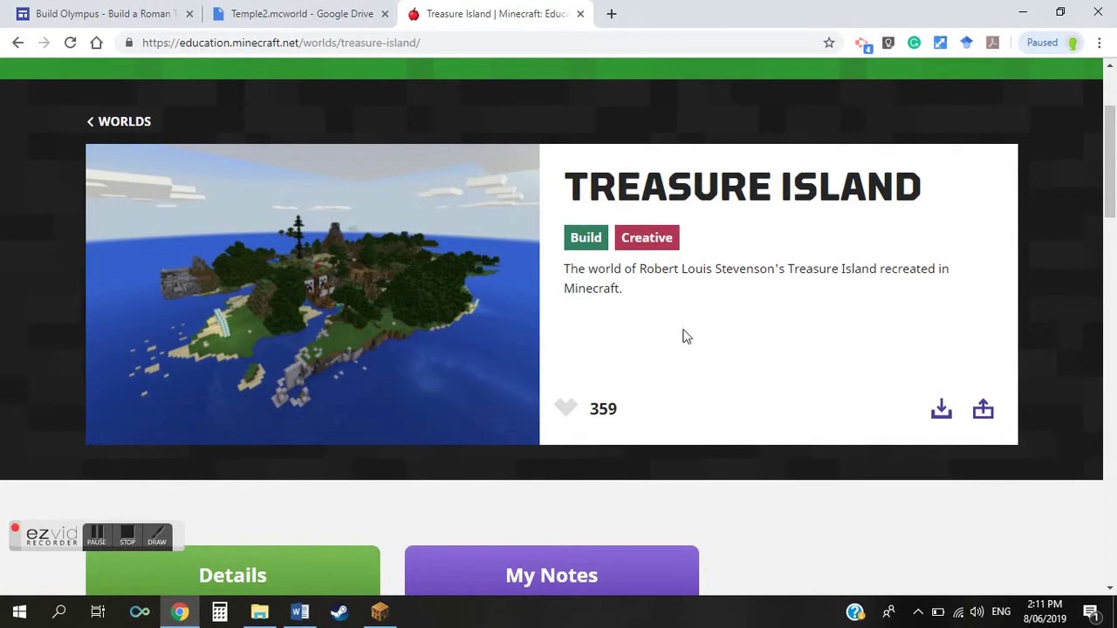
pyautogui.click(942, 419)
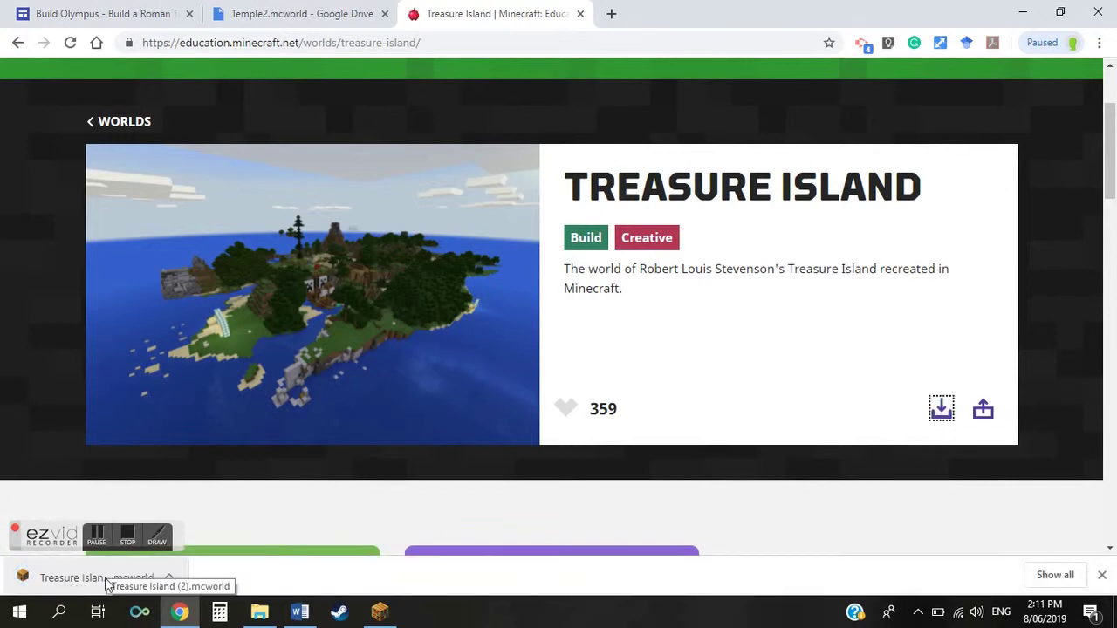
pyautogui.click(378, 614)
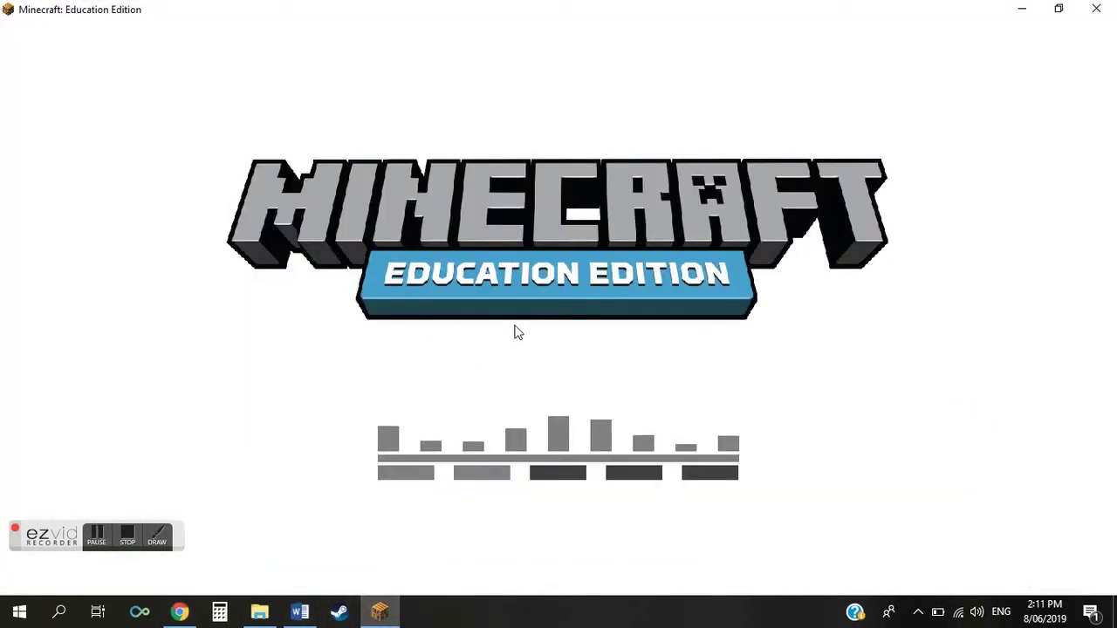